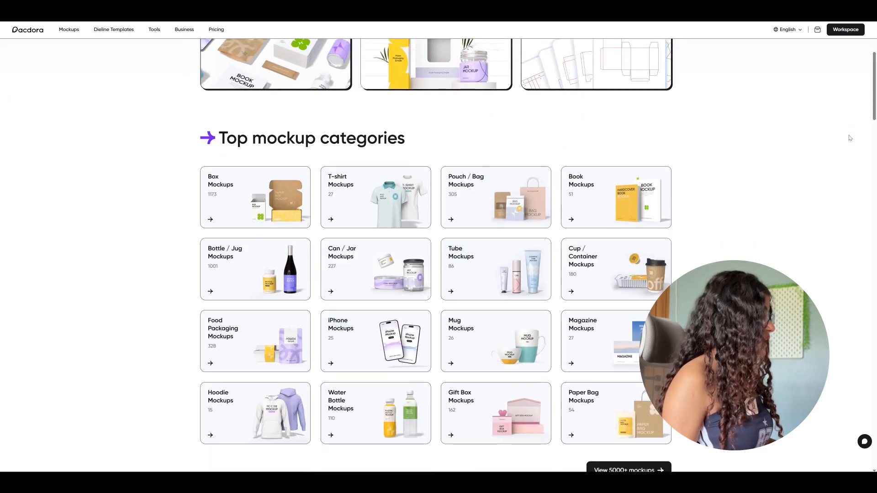
- Open the Tuck end serum box dieline from the dieline template library
scroll(850, 137, down, 3)
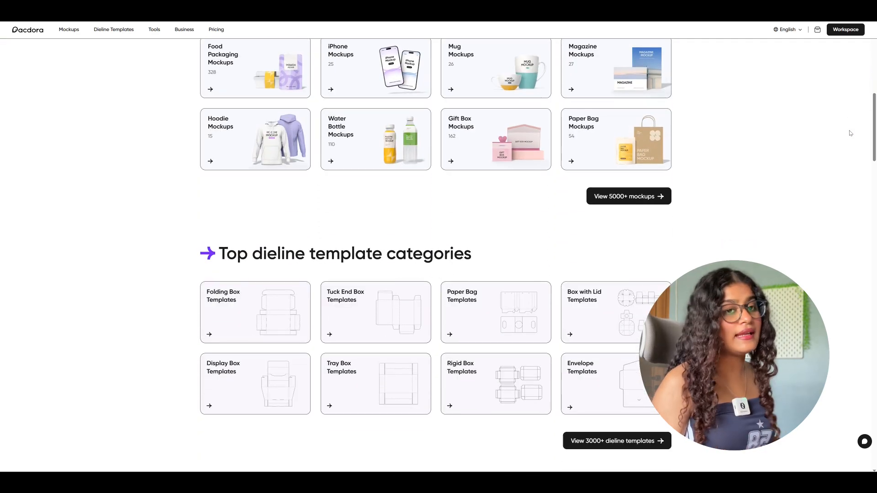
scroll(851, 133, down, 4)
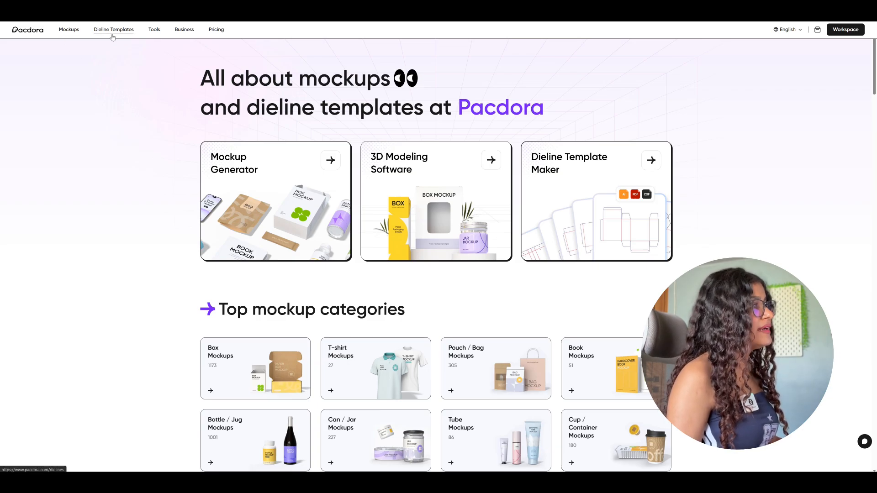
mouse_move(151, 31)
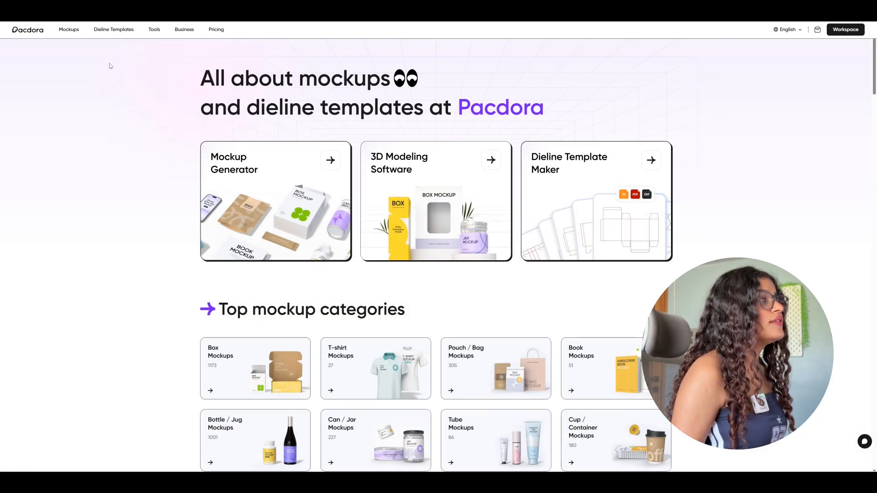
click(114, 31)
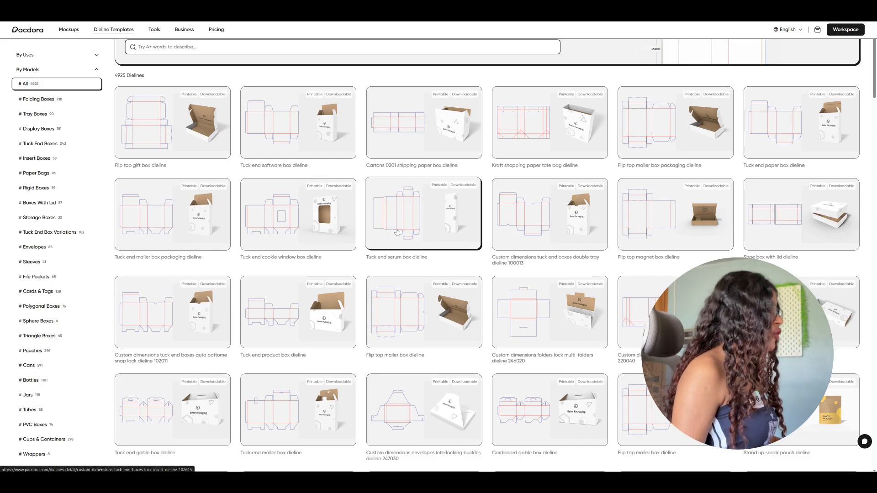
click(403, 208)
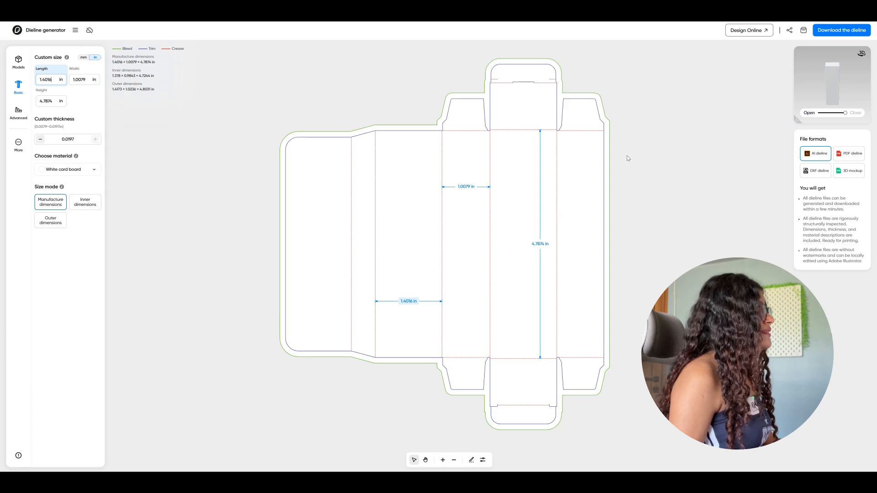
- Set the box's height to 3 in
click(544, 246)
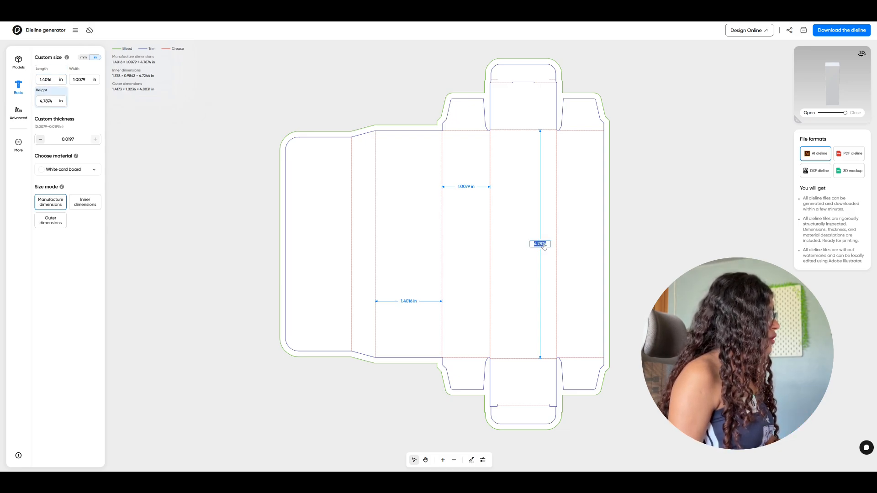
click(544, 246)
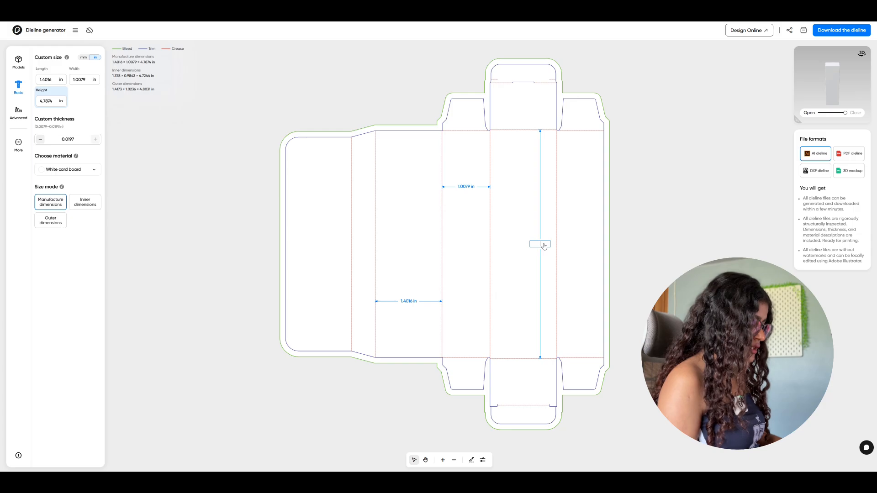
text(3)
key(Return)
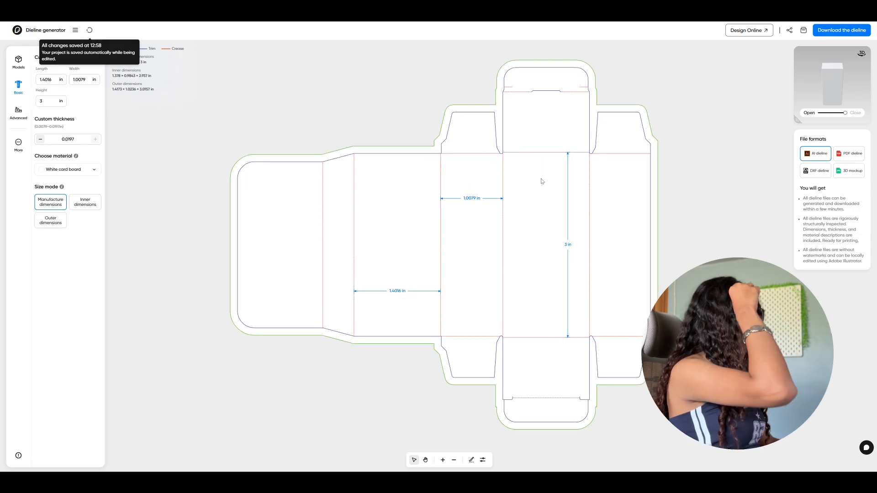
- Try to set the box's width to 3 in, and set its length to 3 in
click(77, 78)
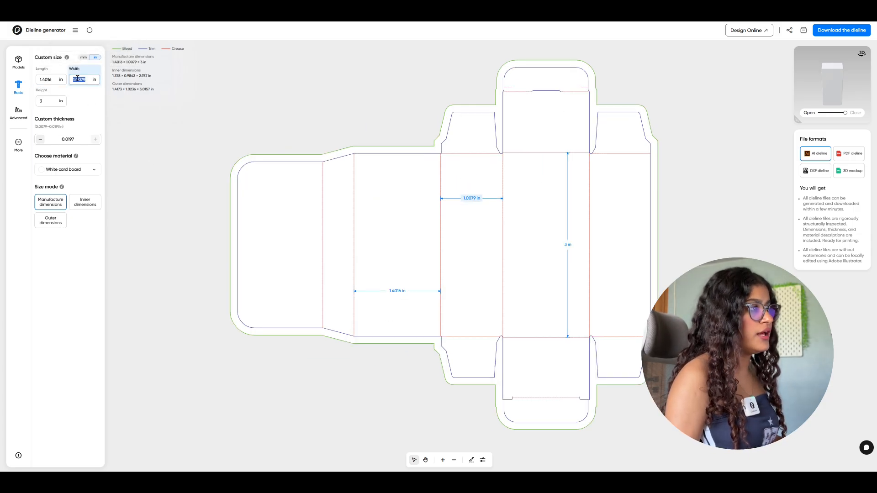
text(3)
key(Return)
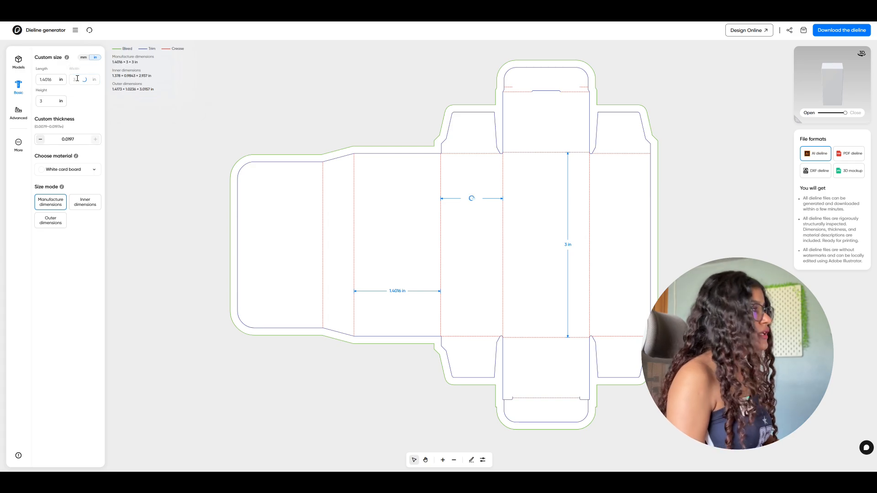
click(46, 83)
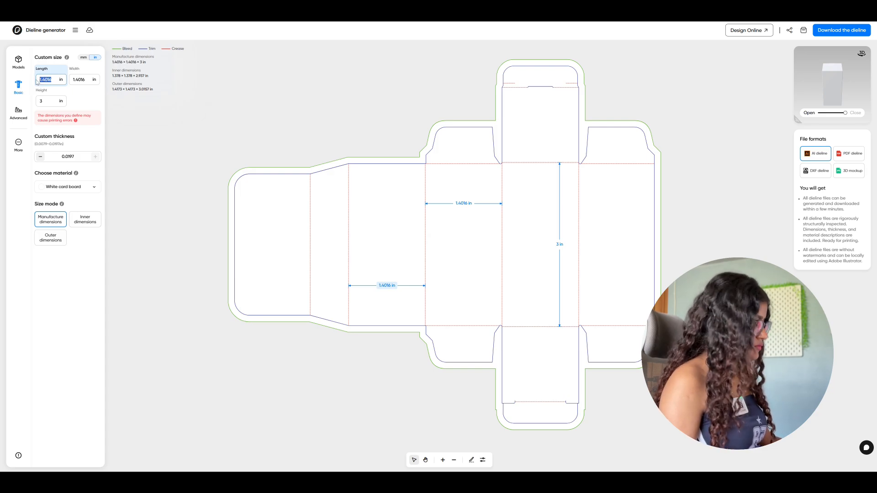
text(3)
key(Return)
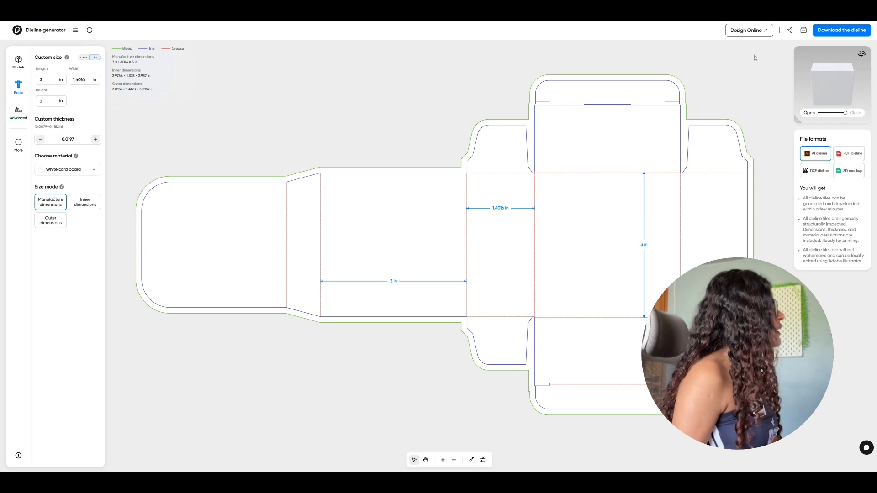
- Inspect the closed box in the 3D preview and download the dieline in AI format
drag(829, 88, 750, 60)
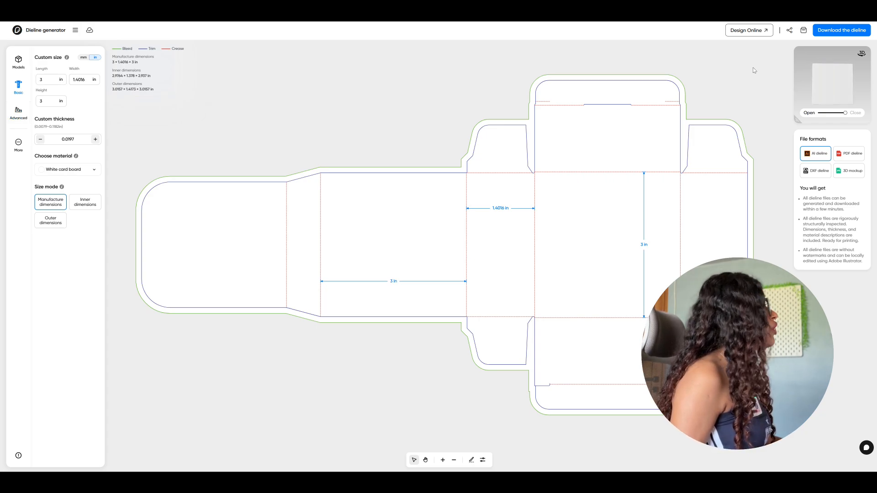
mouse_move(846, 114)
mouse_down()
mouse_move(815, 112)
mouse_move(845, 113)
mouse_up()
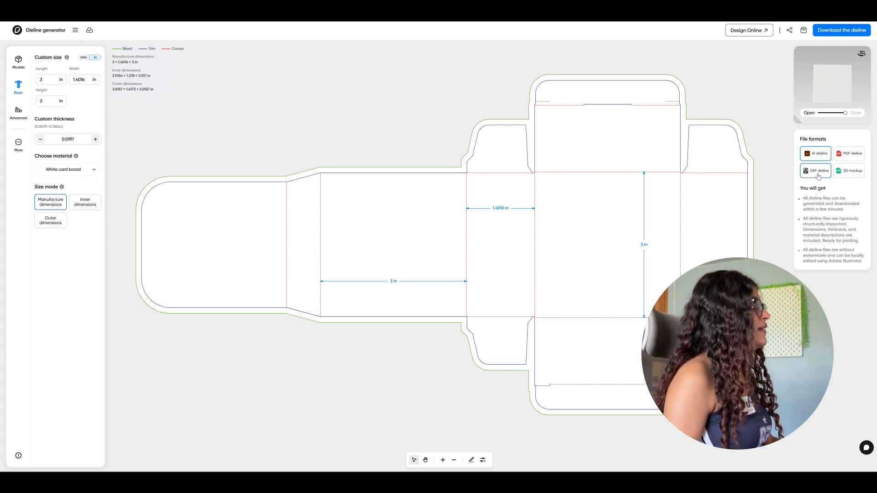
click(845, 32)
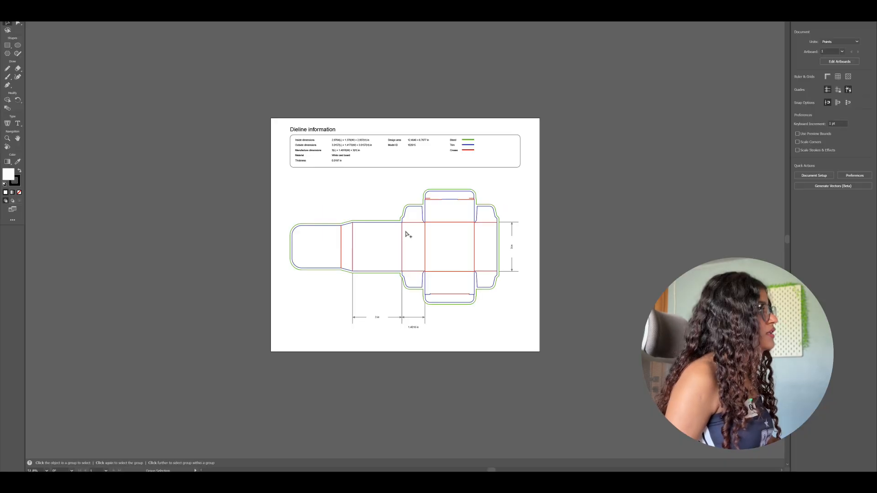
- In Illustrator, delete the dieline information block and the dimension annotations around the downloaded dieline
scroll(407, 235, up, 3)
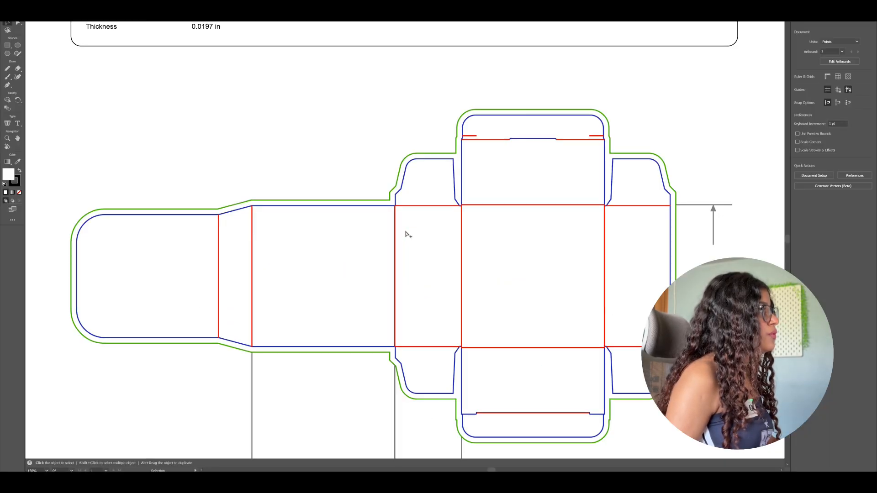
scroll(397, 201, down, 5)
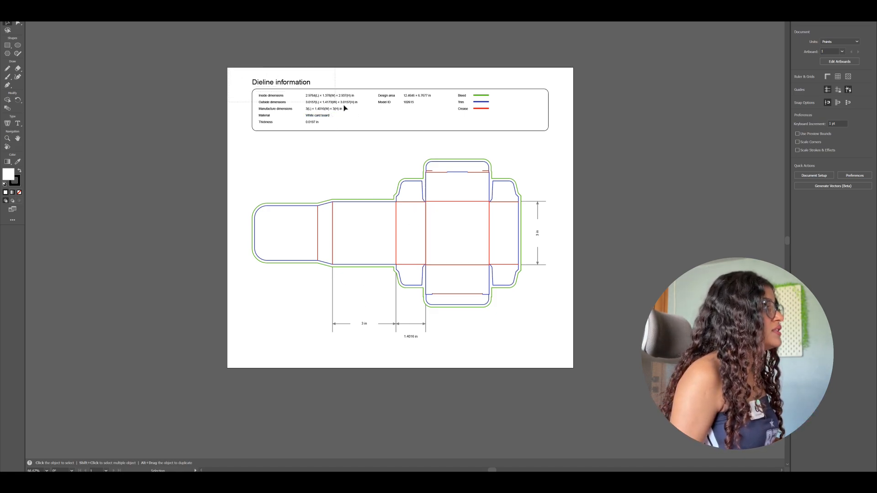
drag(615, 148, 616, 146)
key(Delete)
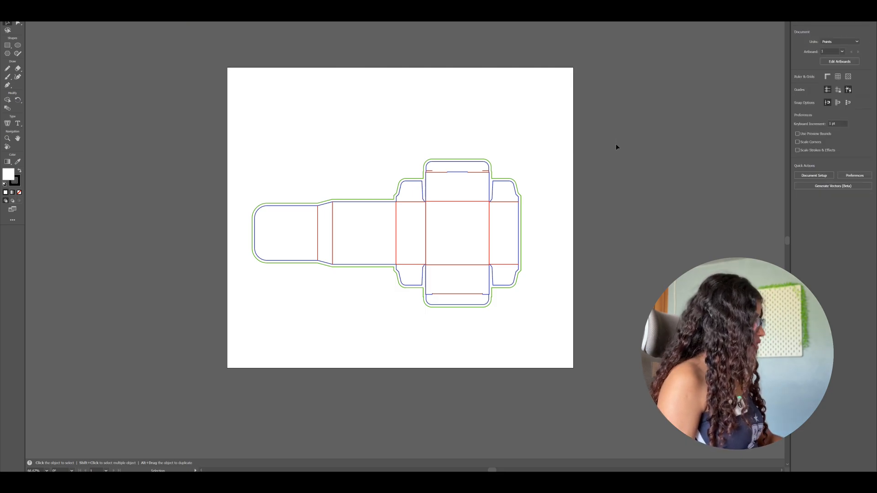
- Select the whole dieline, scale it up and reposition it to fill more of the artboard
drag(337, 184, 460, 245)
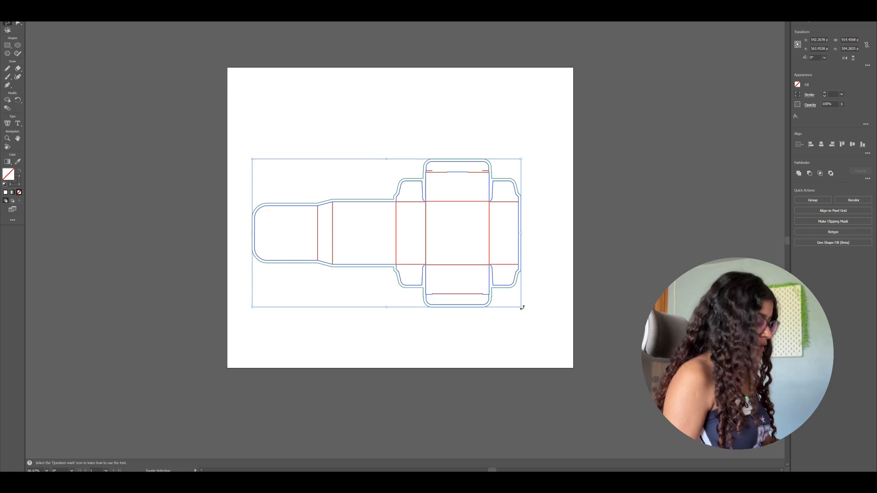
drag(521, 307, 574, 336)
drag(537, 297, 521, 261)
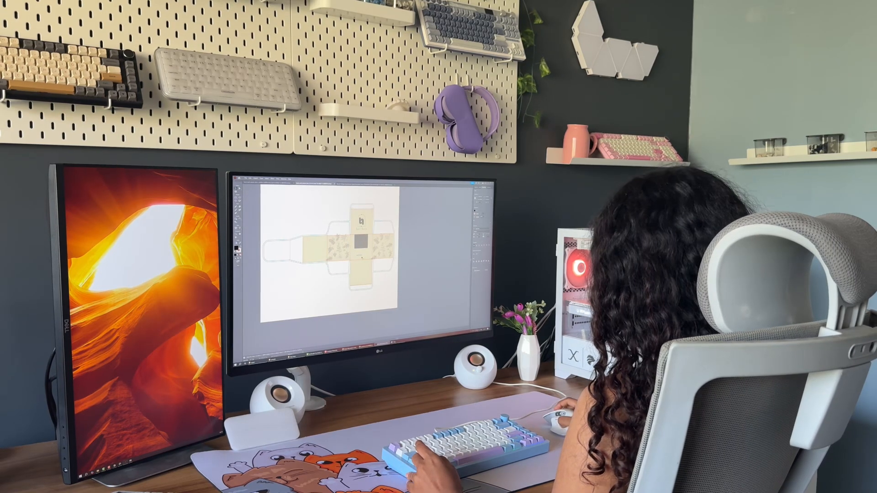
key(t)
click(351, 256)
text(G)
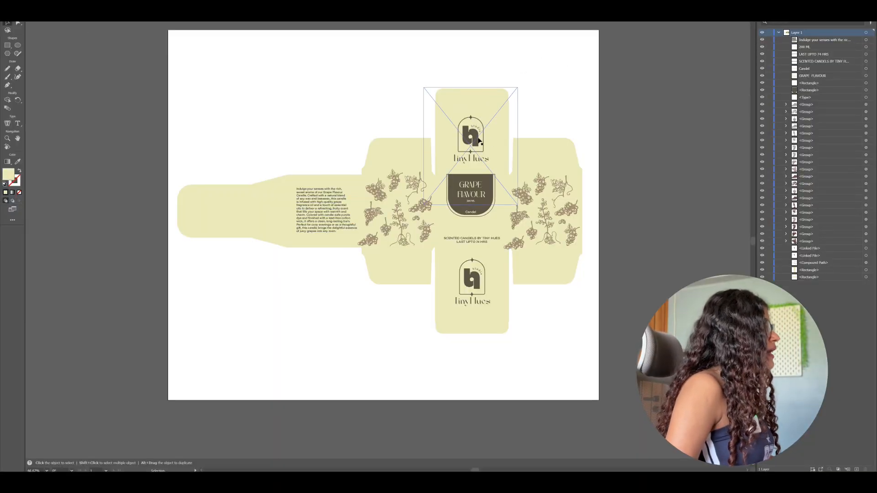
- Examine the logo panels, front label text, grape illustrations and back description on the finished packaging design
click(571, 108)
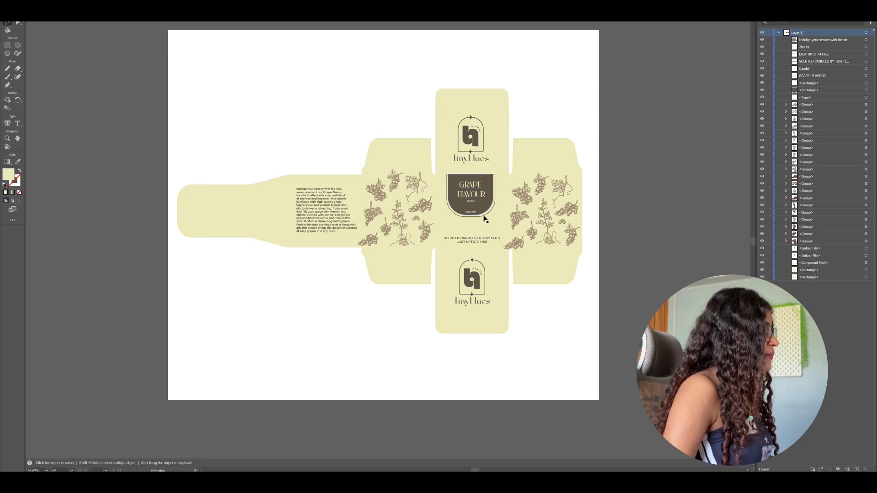
click(458, 240)
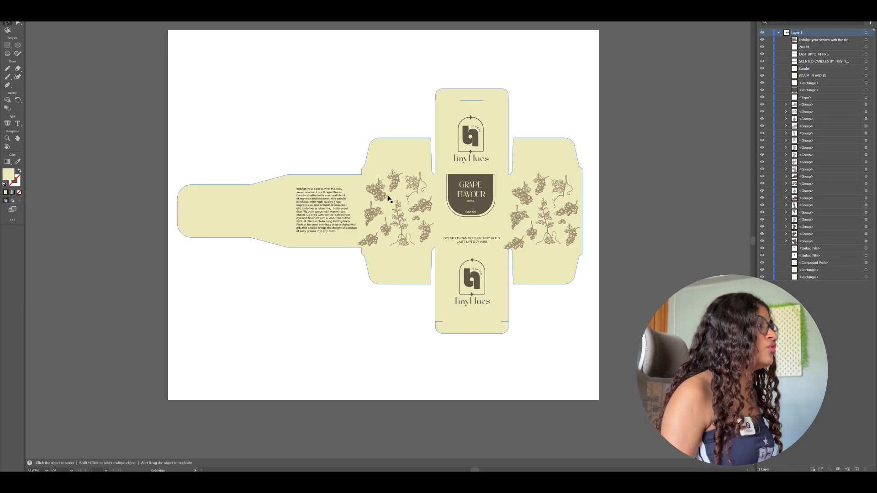
click(376, 190)
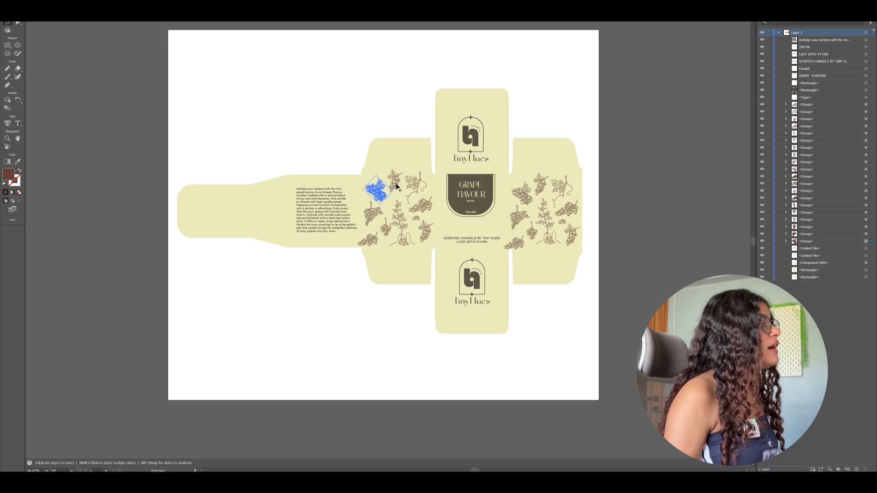
click(416, 191)
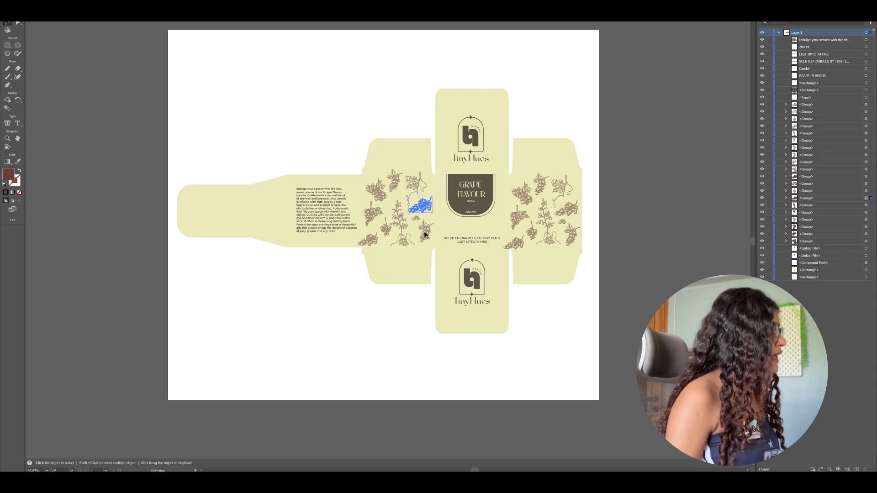
click(402, 220)
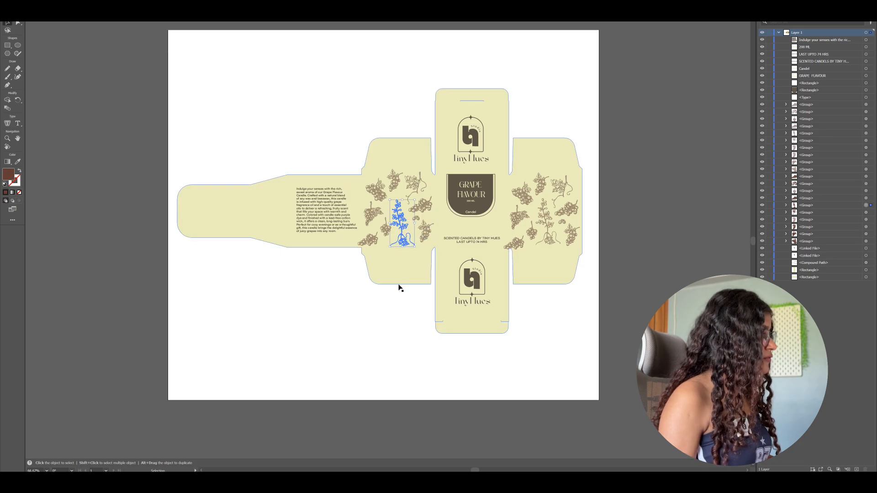
click(399, 308)
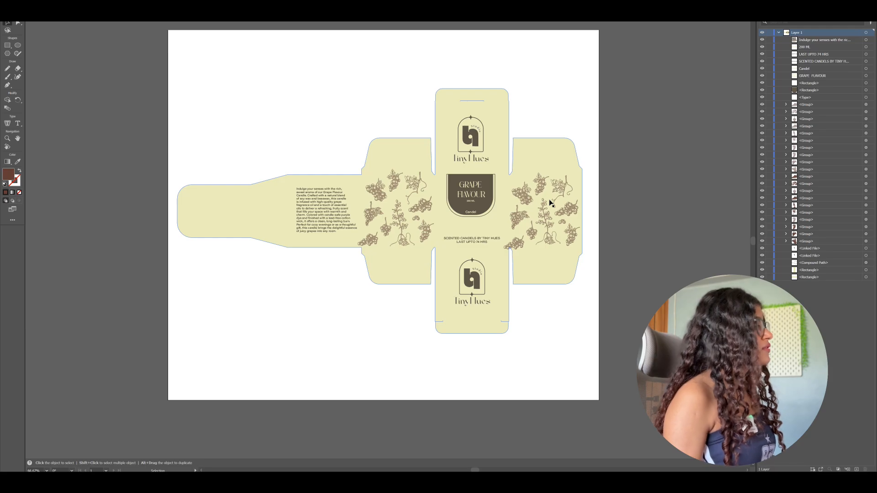
click(311, 218)
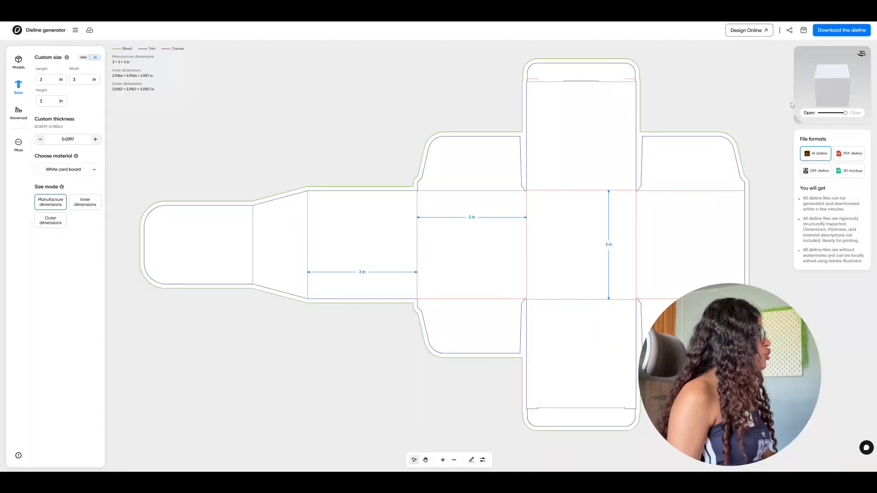
- Switch to Pacdora, open the 3 × 3 × 3 in box for online design and place the first uploaded packaging artwork on its dieline
click(749, 31)
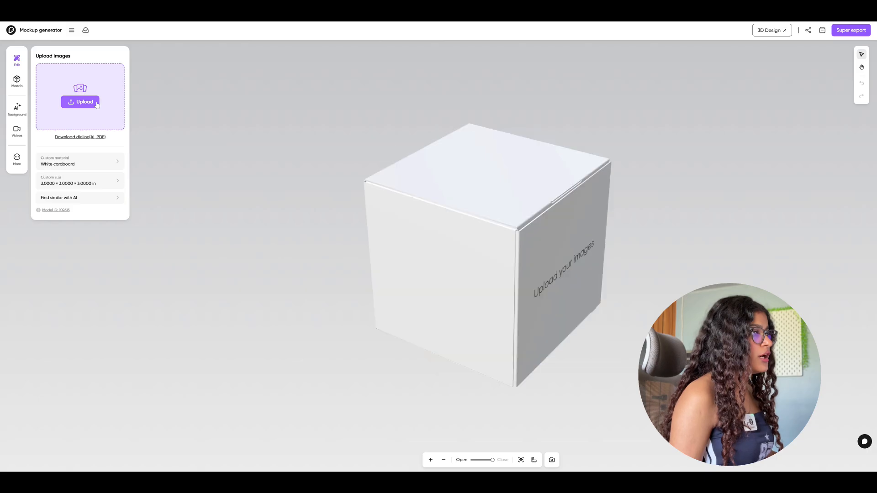
click(82, 103)
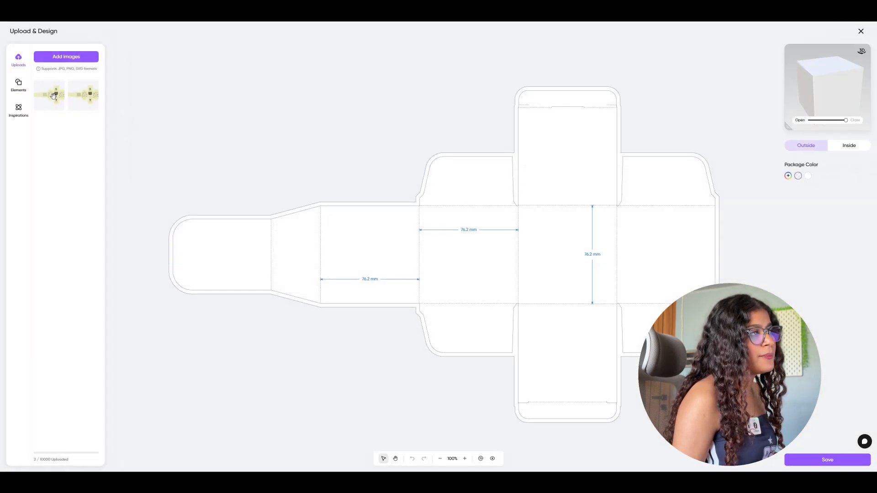
click(49, 96)
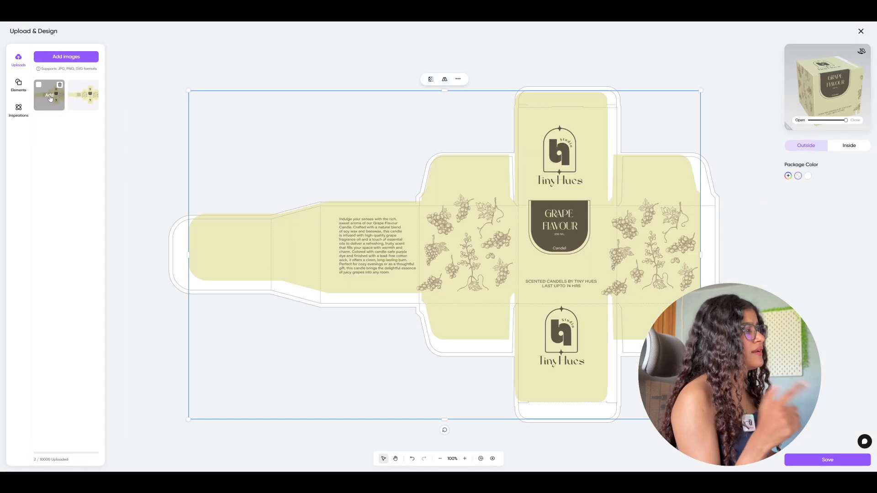
- Enlarge and align the artwork to cover the whole box dieline, and save the design to the mockup
mouse_move(560, 221)
mouse_down()
mouse_move(574, 223)
mouse_move(563, 218)
mouse_up()
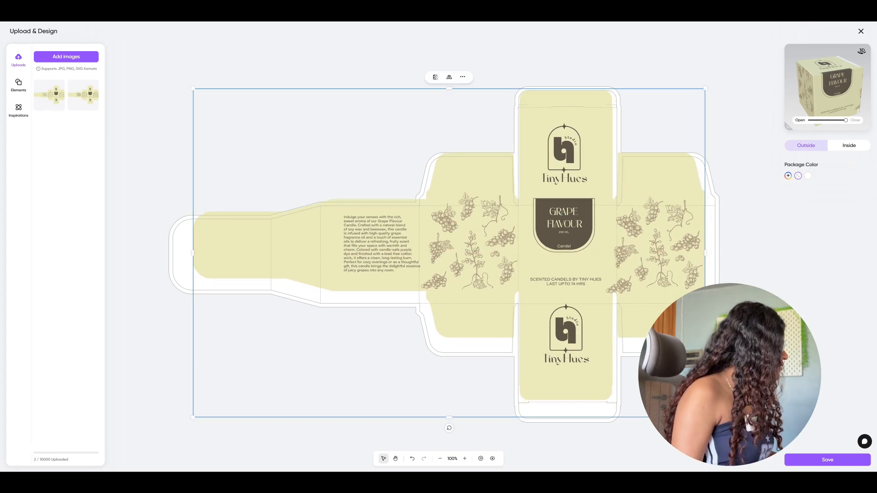
drag(706, 417, 730, 433)
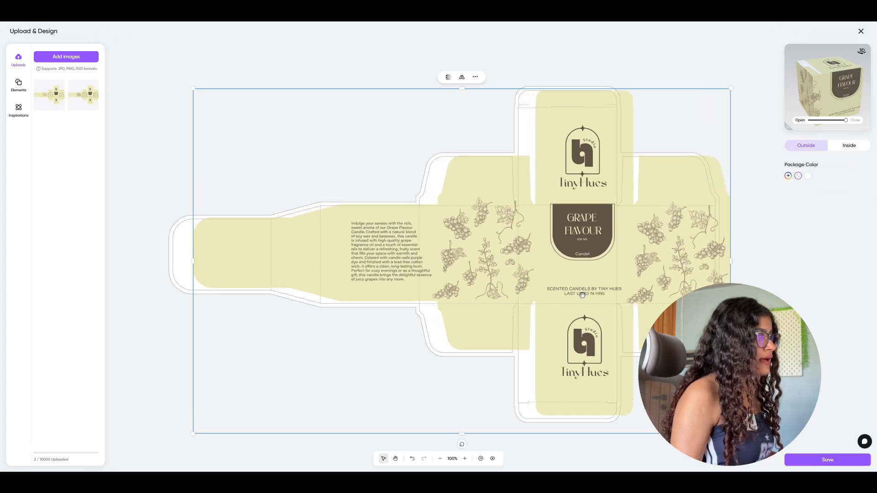
drag(581, 294, 563, 297)
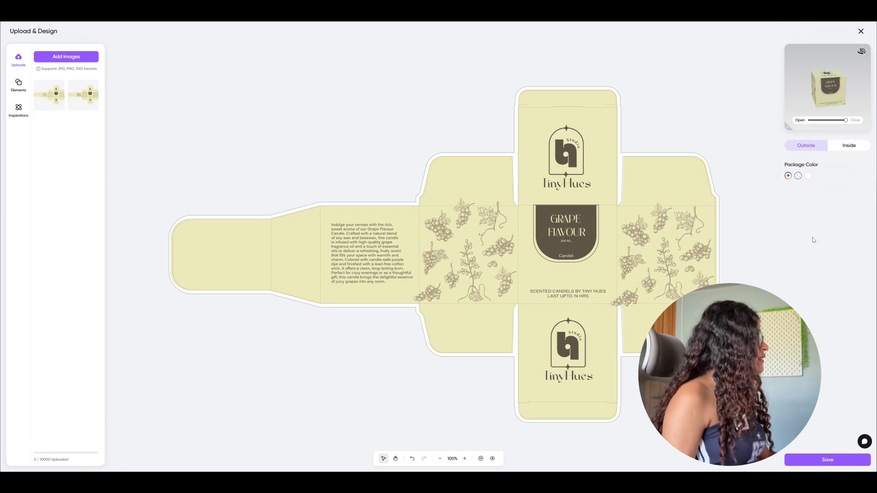
click(806, 459)
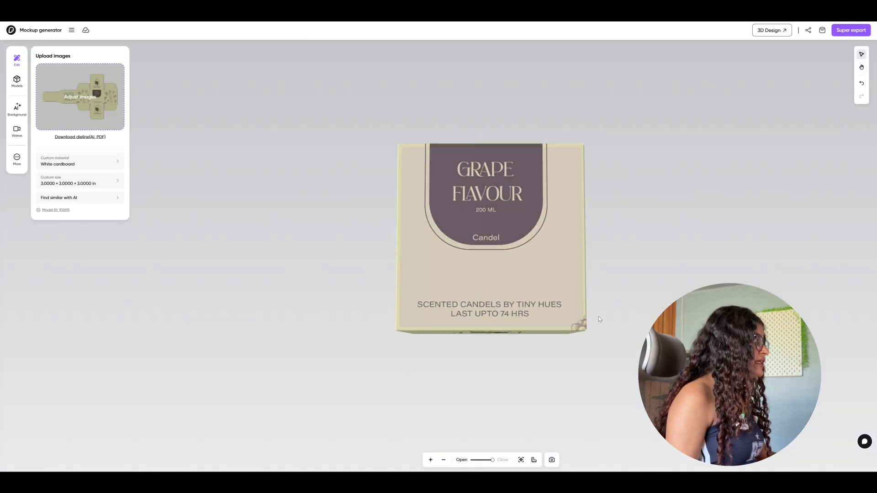
- Inspect the wrapped box and open the mockup in the 3D modeling software for further design
drag(598, 316, 198, 289)
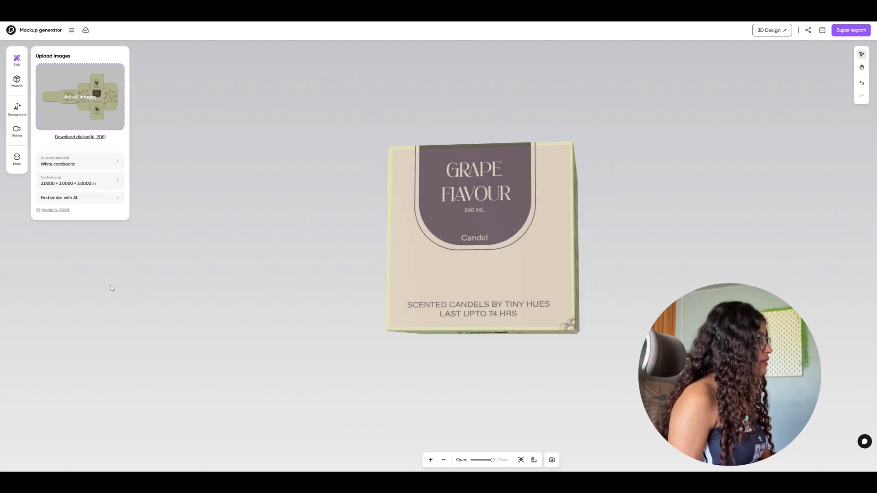
drag(480, 247, 507, 262)
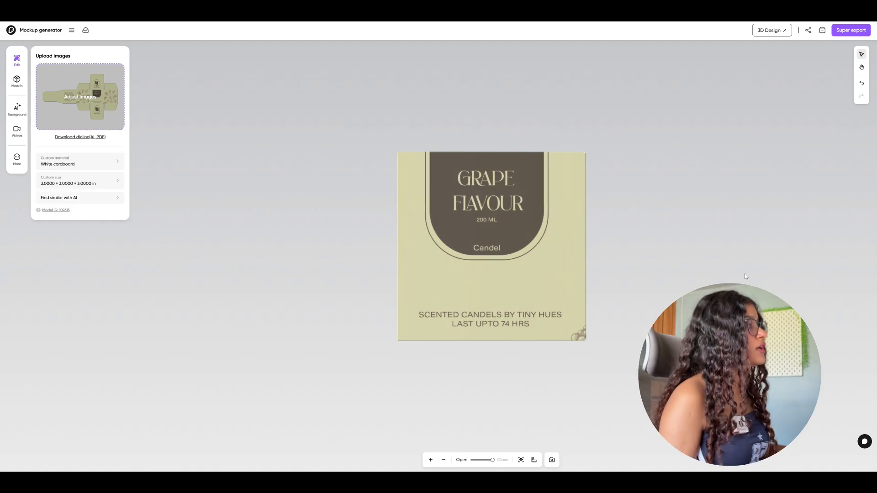
click(17, 159)
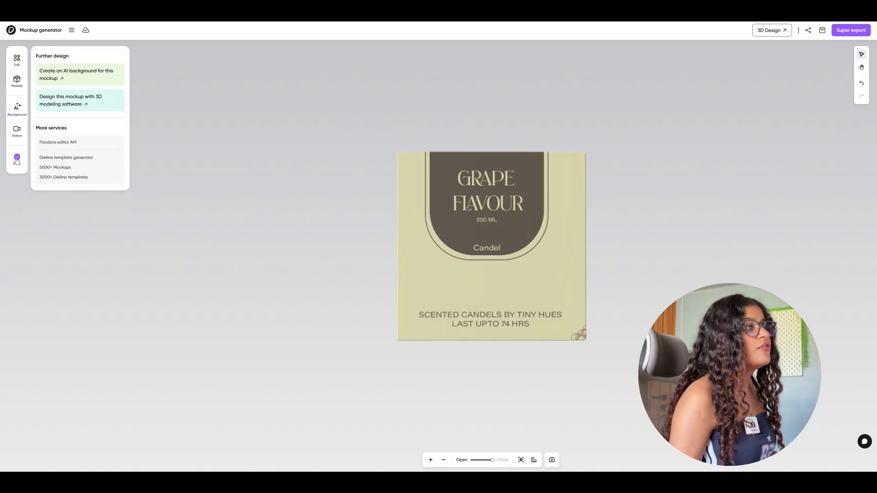
click(71, 102)
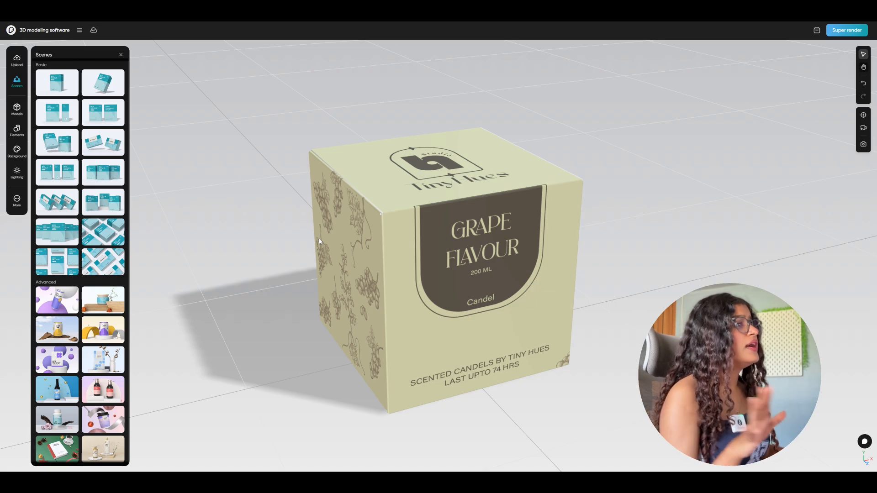
- Select the candle box and try a slight rotation about its X axis
click(492, 295)
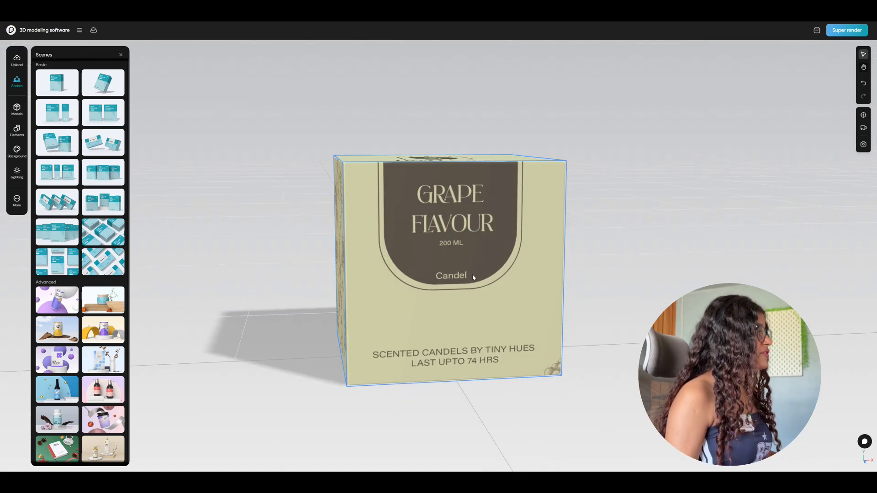
click(473, 277)
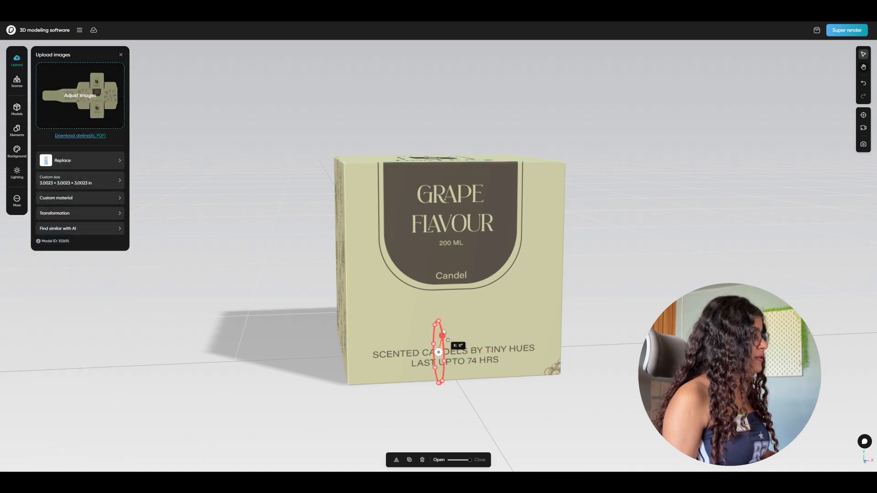
mouse_move(443, 331)
mouse_down()
mouse_move(437, 290)
mouse_move(443, 333)
mouse_move(444, 326)
mouse_up()
- Apply the basic two-box scene with one tilted floating box beside one standing box
click(17, 80)
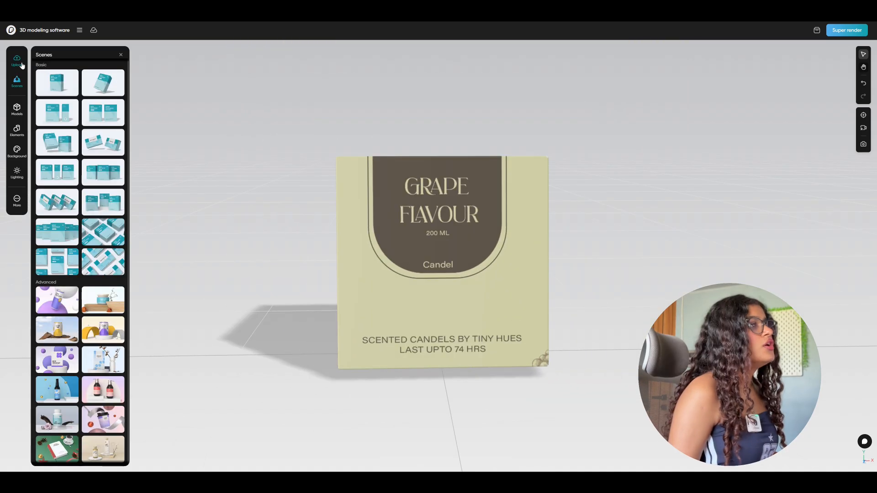
click(121, 56)
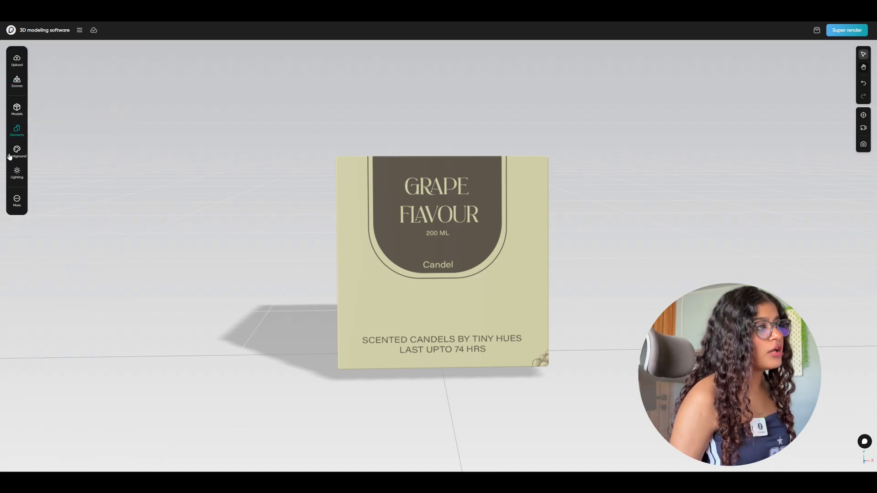
click(18, 79)
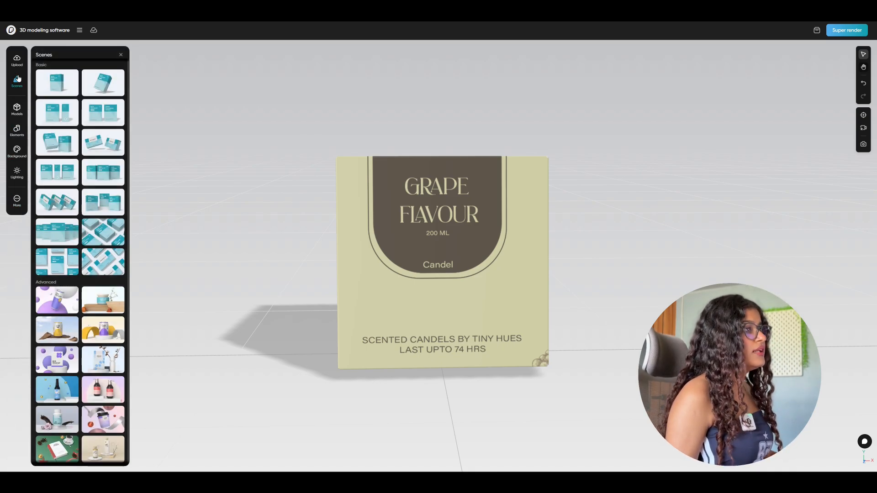
click(67, 118)
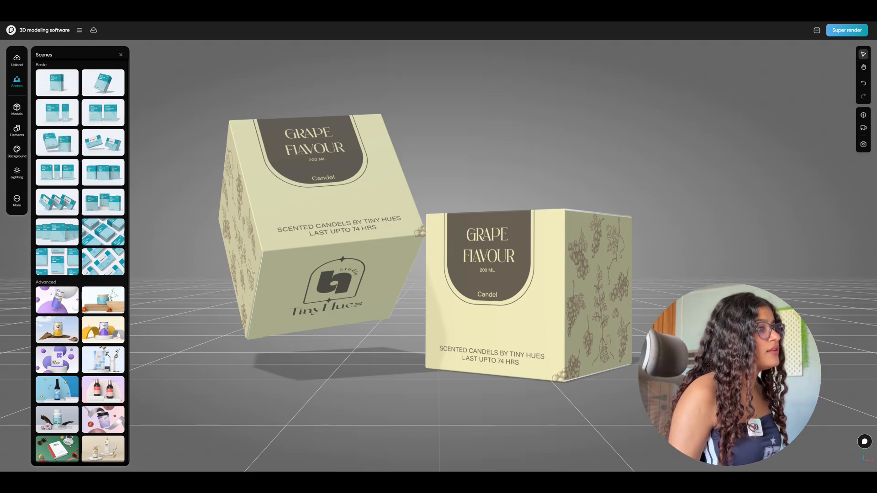
- Browse the model library and decorative elements, try adding the orange flower behind the boxes, and undo it
click(15, 106)
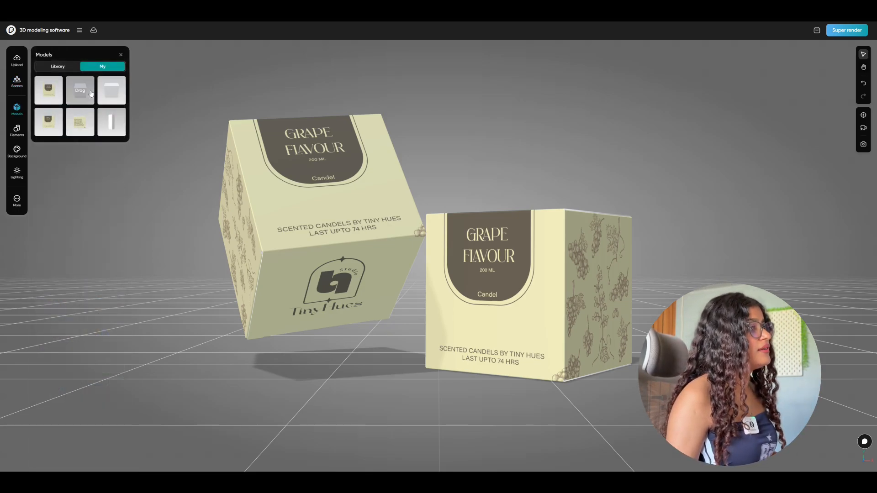
click(59, 66)
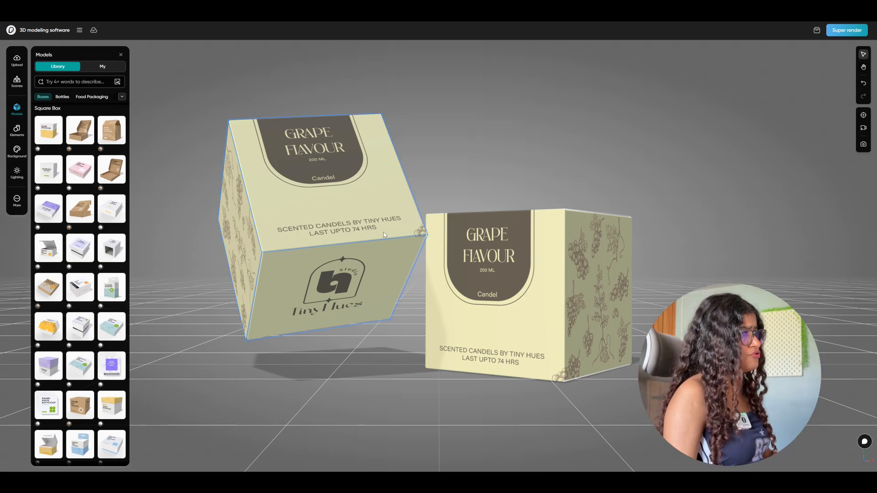
click(19, 130)
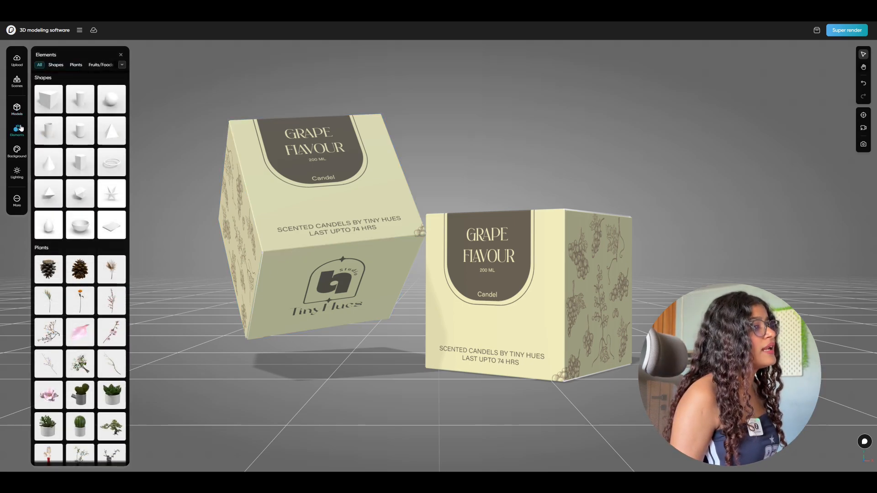
scroll(110, 344, down, 1)
click(329, 320)
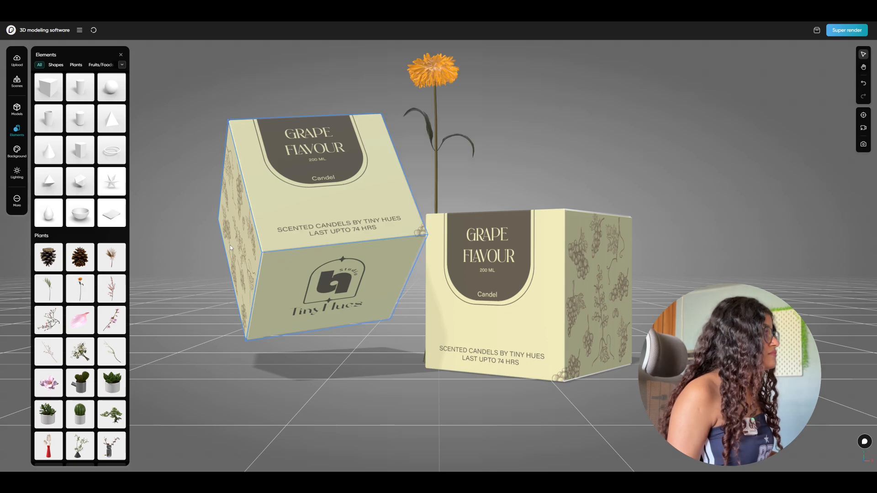
mouse_move(437, 74)
mouse_down()
mouse_move(379, 90)
mouse_move(452, 80)
mouse_move(433, 88)
mouse_up()
key(ctrl+z)
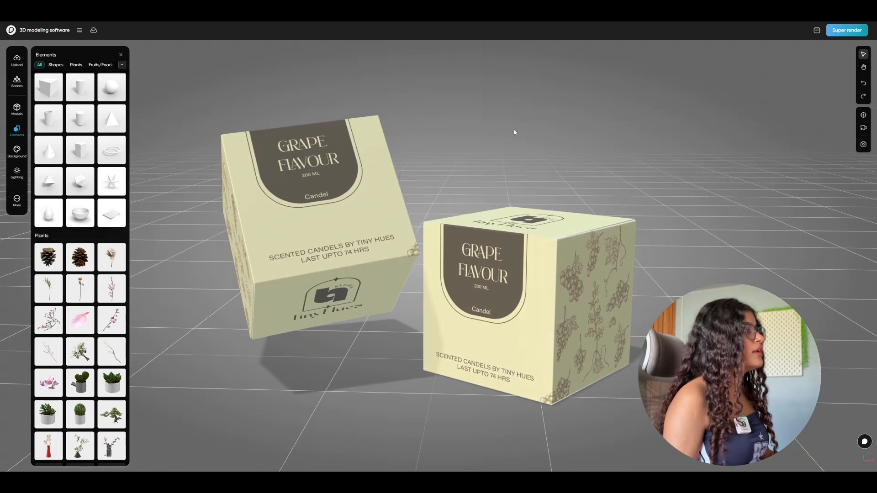
- Try beige and pink-purple background gradients, and set the background to the white-to-pale-yellow linear gradient at 270°
click(18, 151)
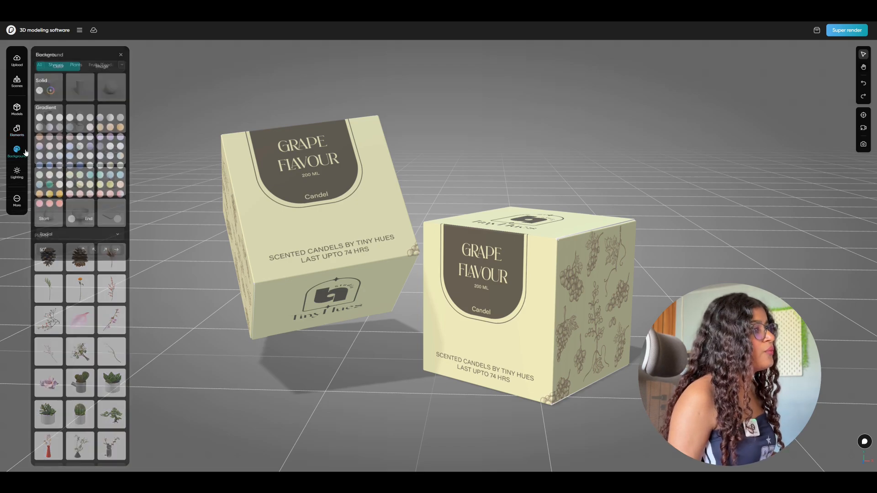
click(90, 127)
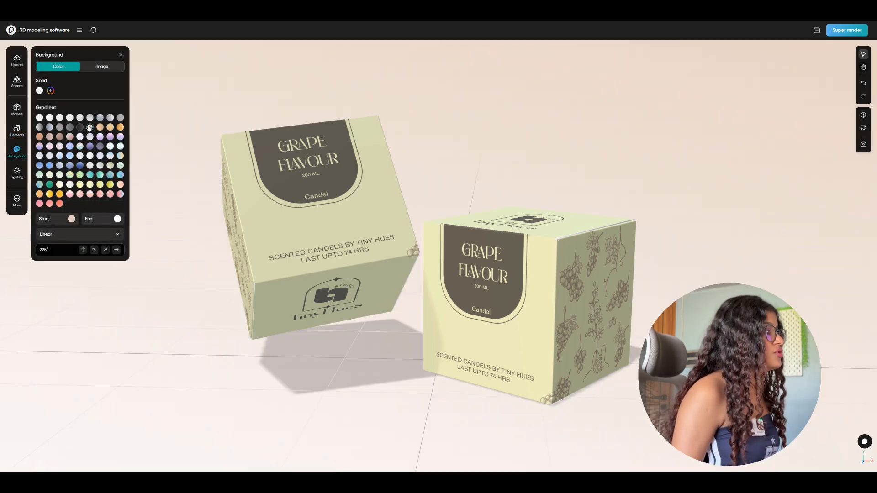
click(110, 137)
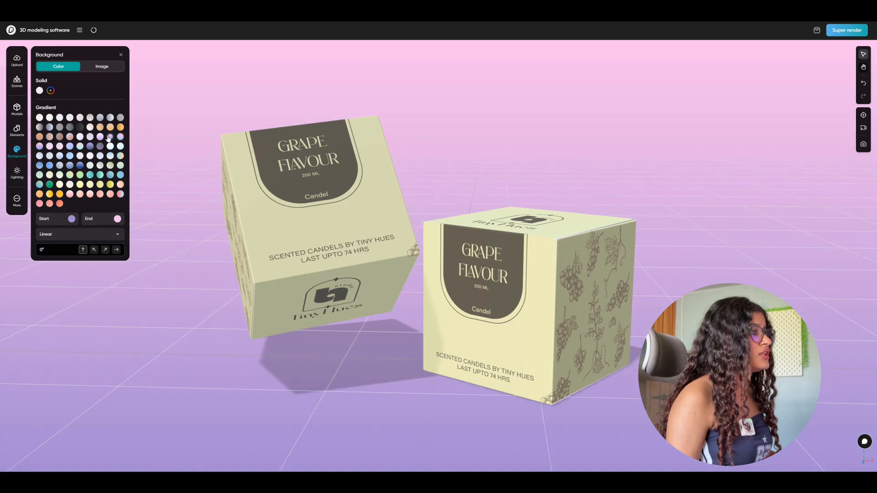
click(59, 184)
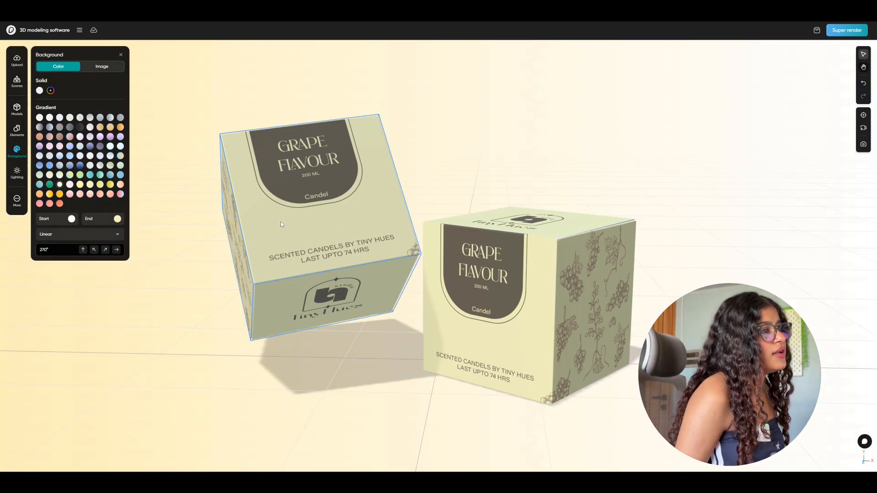
- Compare the basic lighting presets on the two boxes and apply Evening sun
click(17, 181)
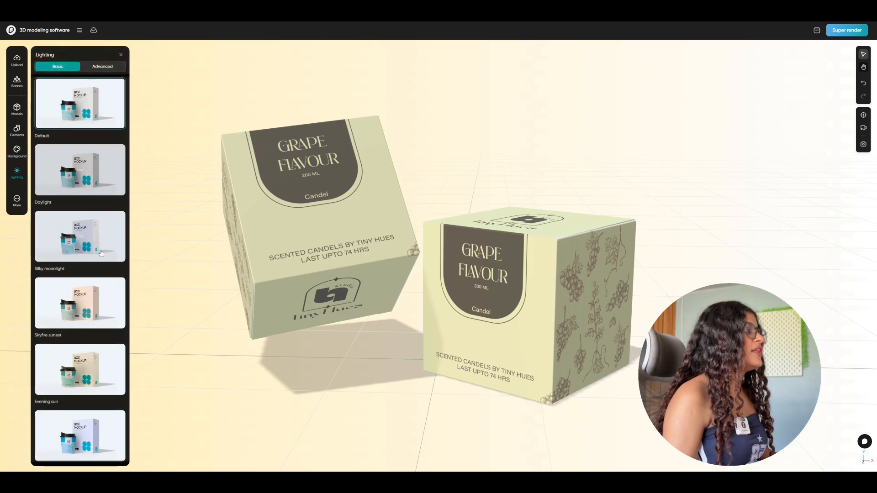
click(91, 302)
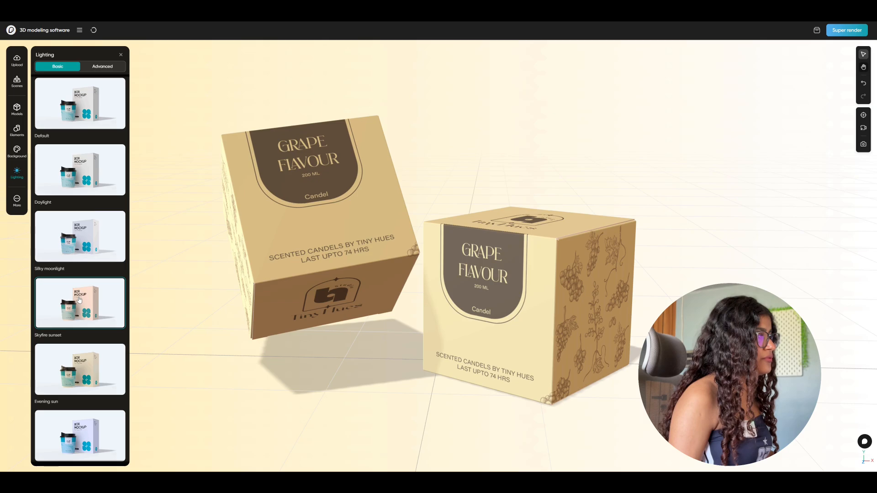
click(90, 378)
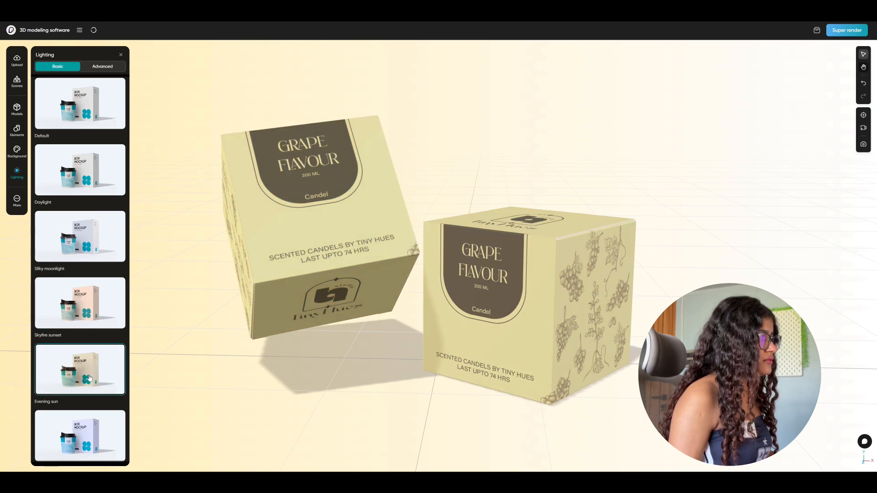
click(91, 312)
click(92, 247)
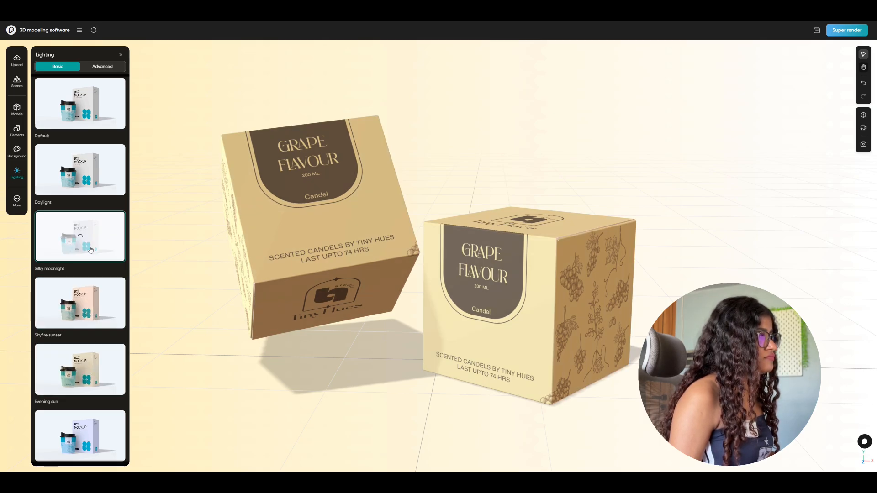
click(90, 191)
click(85, 124)
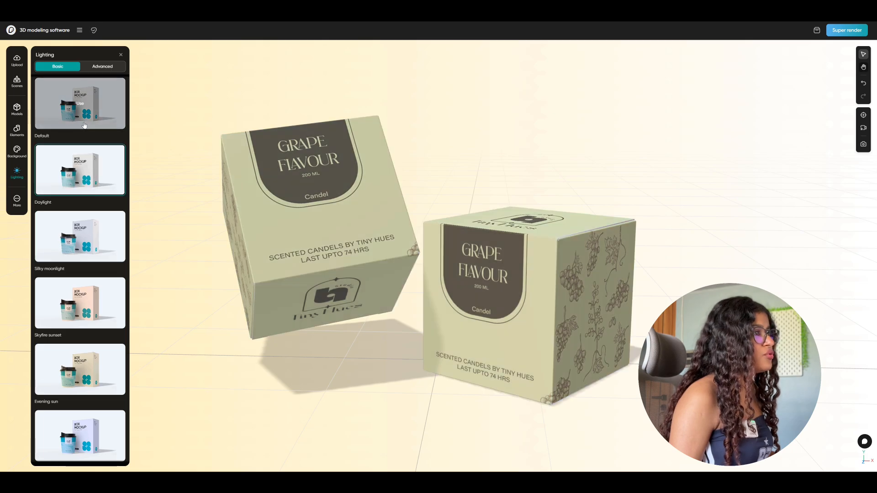
click(86, 314)
click(89, 361)
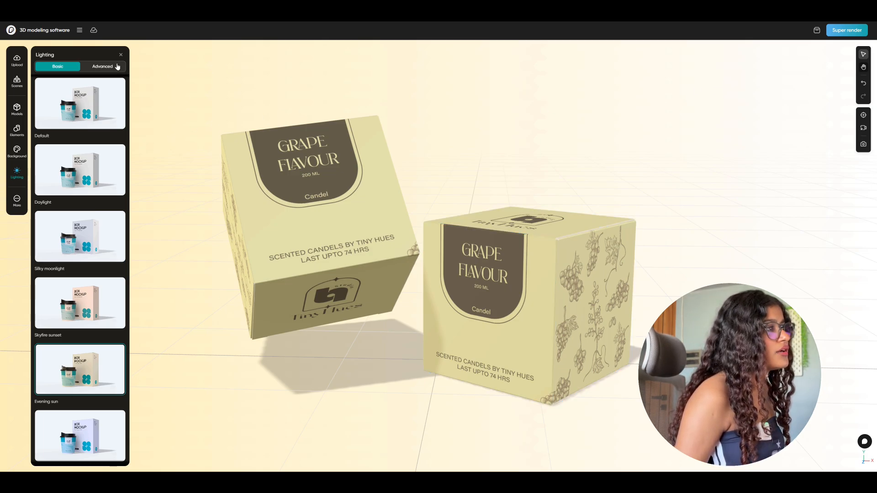
- Set the advanced lighting brightness to 51% and adjust the light's angle
click(117, 67)
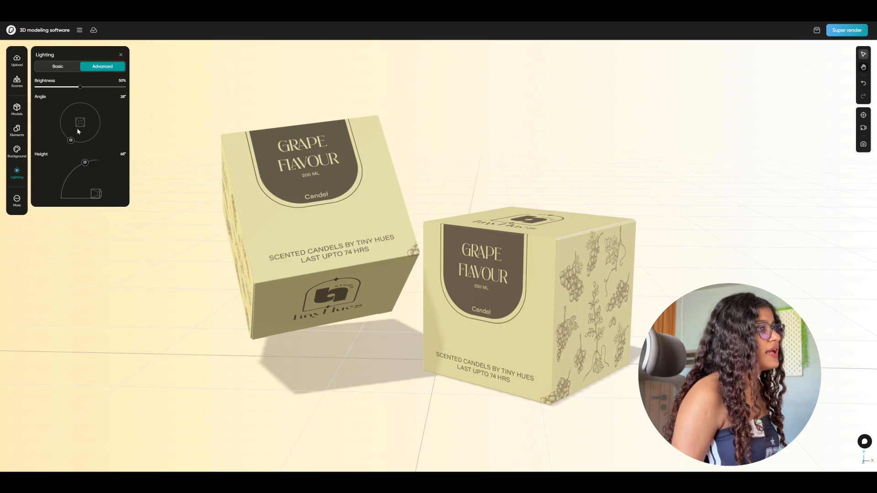
mouse_move(79, 88)
mouse_down()
mouse_move(29, 87)
mouse_move(81, 86)
mouse_up()
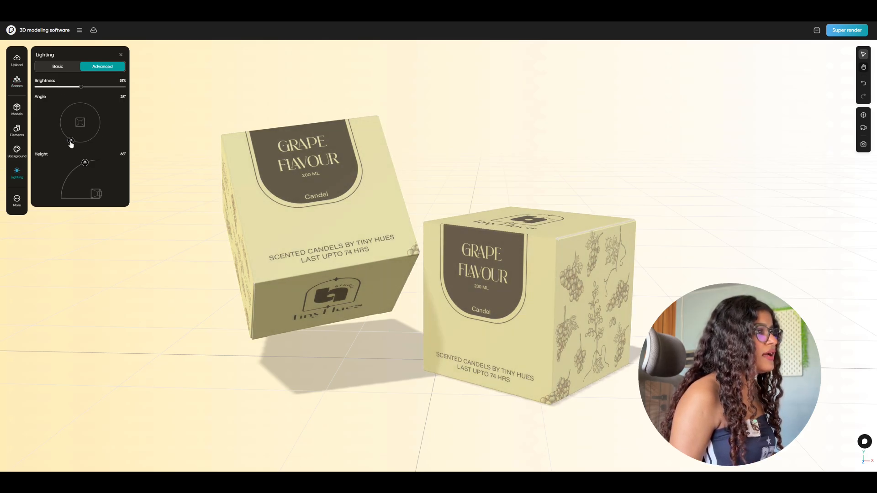
drag(73, 141, 87, 168)
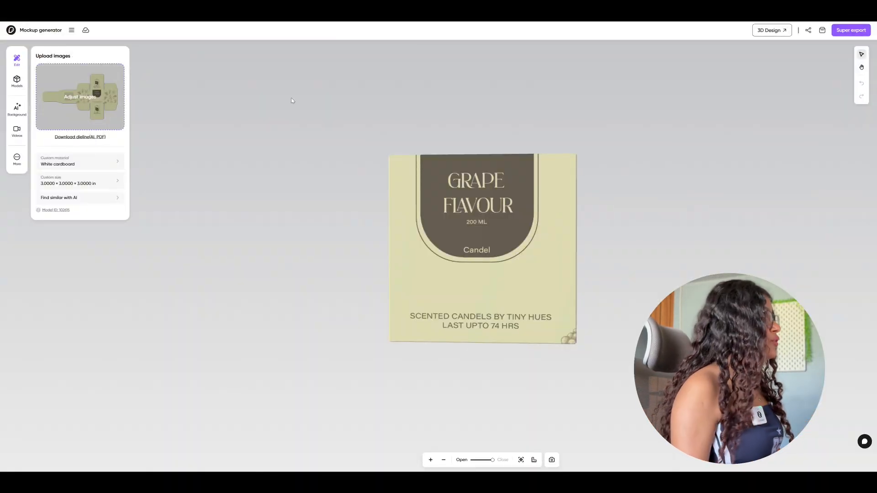
- Angle the box in the mockup generator and preview the Entrance2, Emphasis2, Emphasis, Scale and Entrance3 video animations
drag(549, 295, 546, 238)
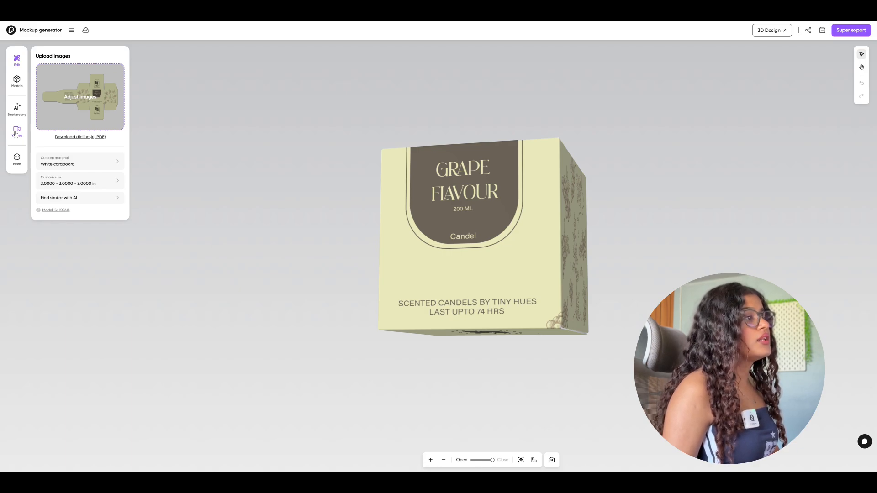
click(17, 131)
scroll(64, 333, down, 3)
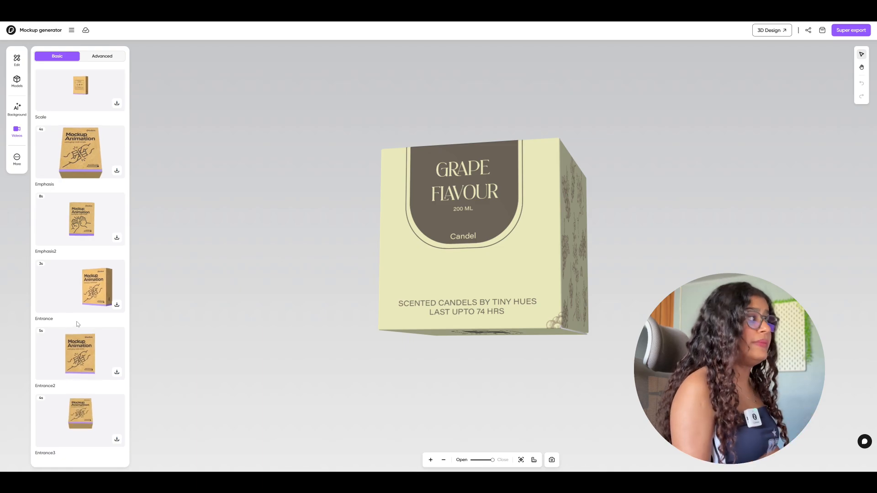
click(105, 356)
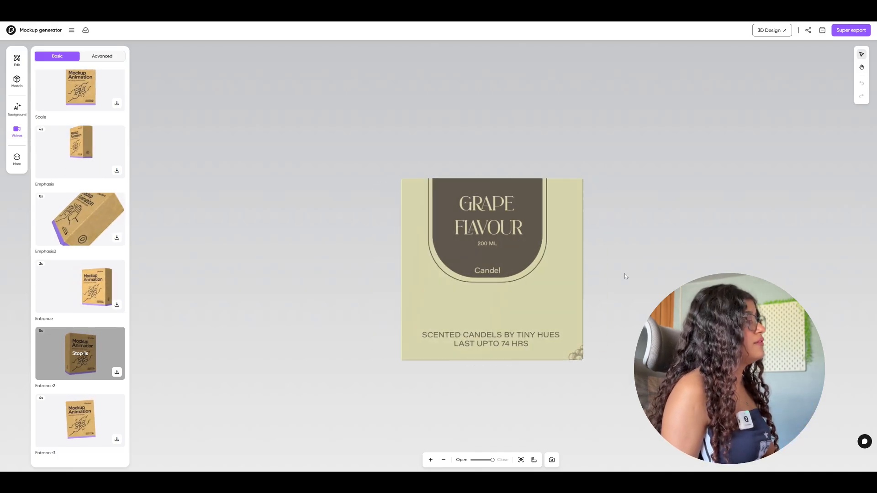
click(83, 218)
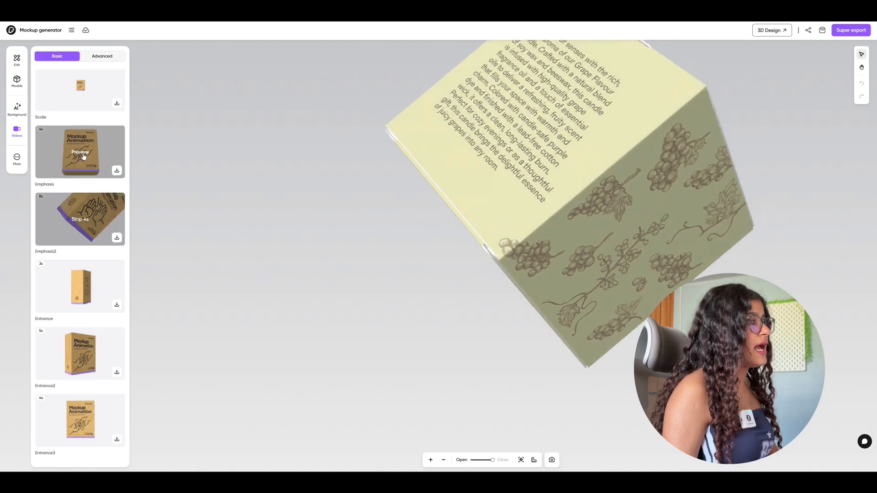
click(84, 148)
click(92, 100)
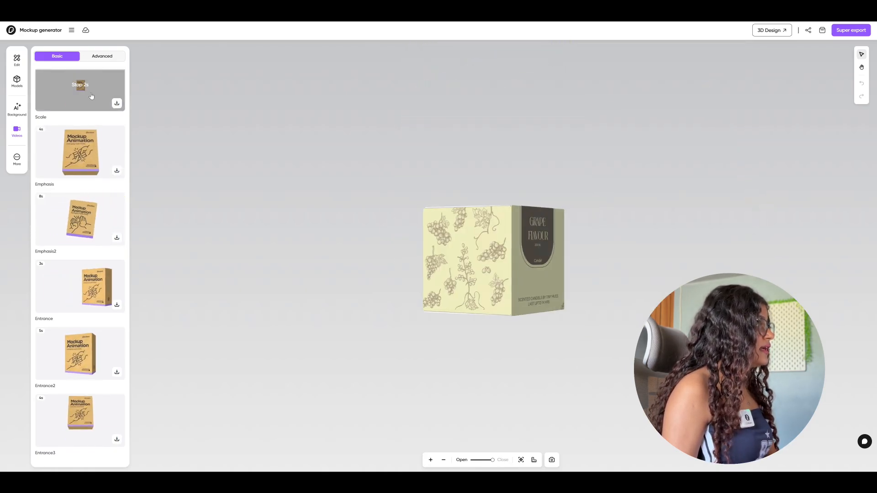
click(87, 405)
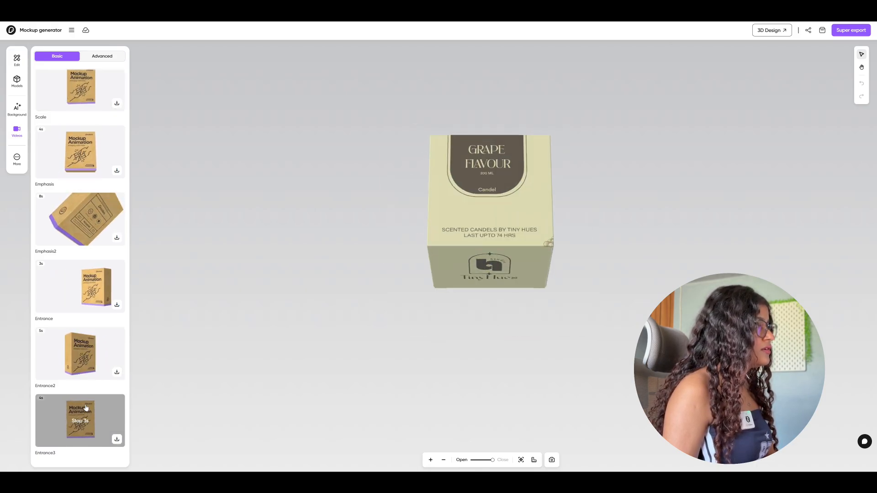
- Open the export options for the box mockup
click(848, 31)
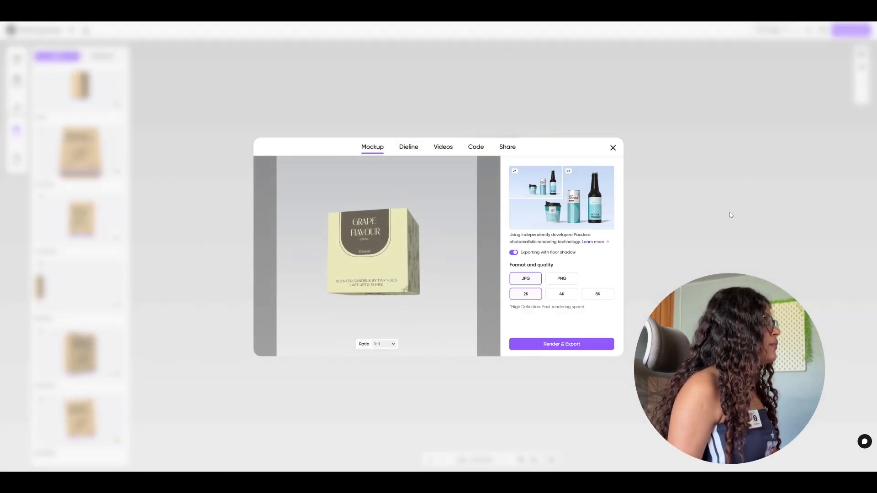